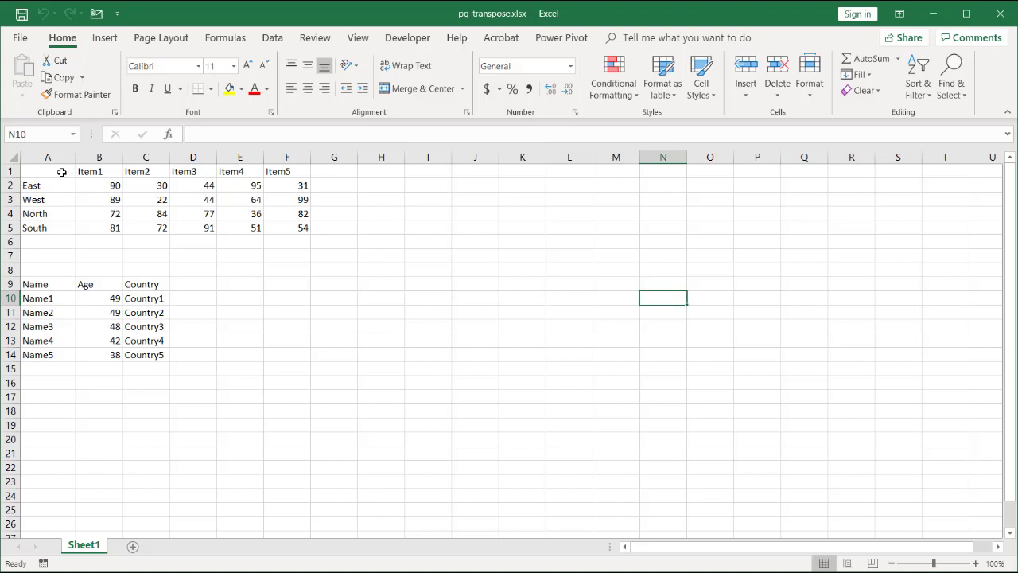
- Copy the region/item table A1:F5 and paste it transposed at I1
{"action": "left_click_drag", "start_coordinate": [57, 171], "coordinate": [279, 226]}
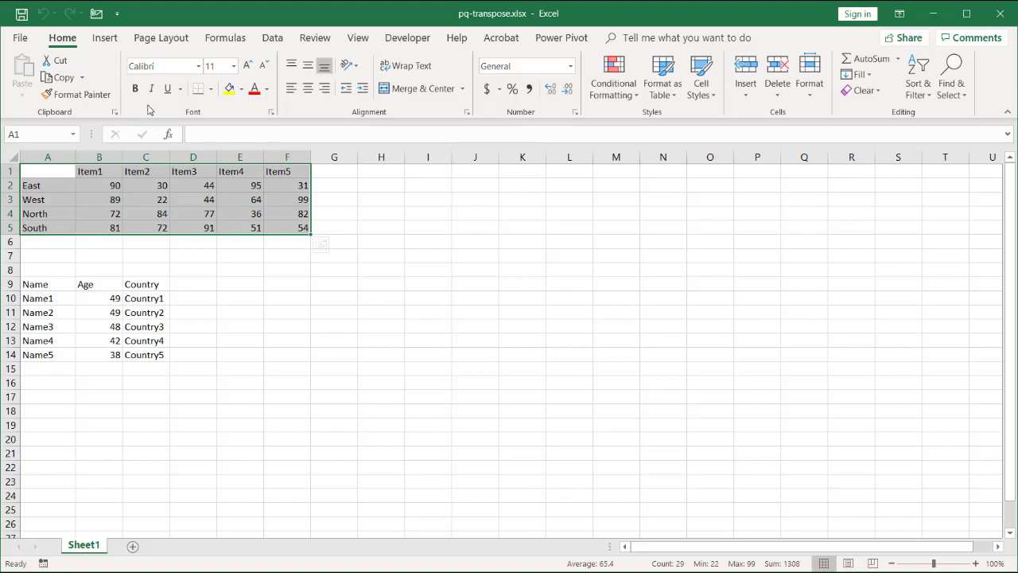
{"action": "key", "text": "ctrl+c"}
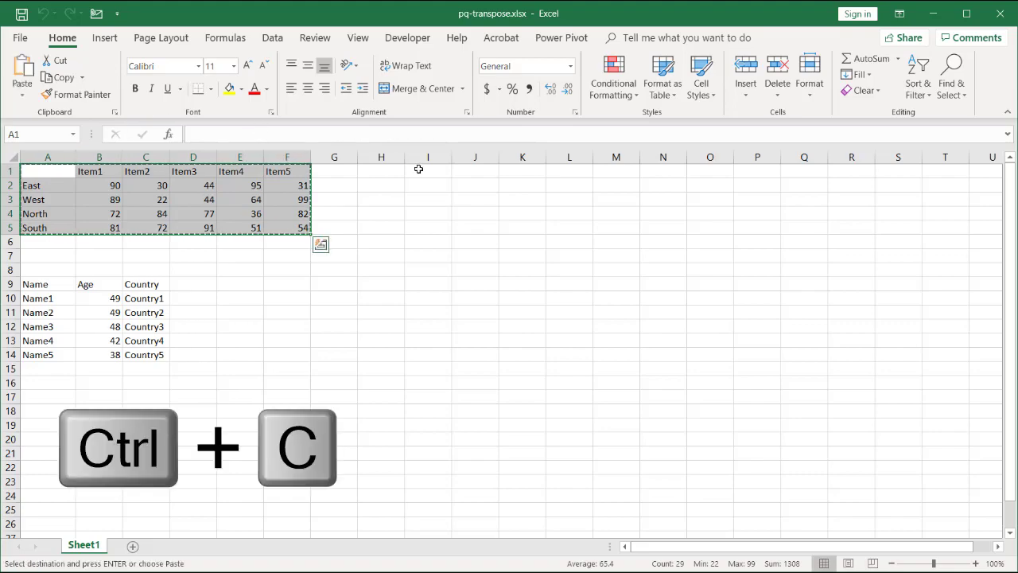
{"action": "left_click", "coordinate": [427, 173]}
{"action": "left_click", "coordinate": [22, 95]}
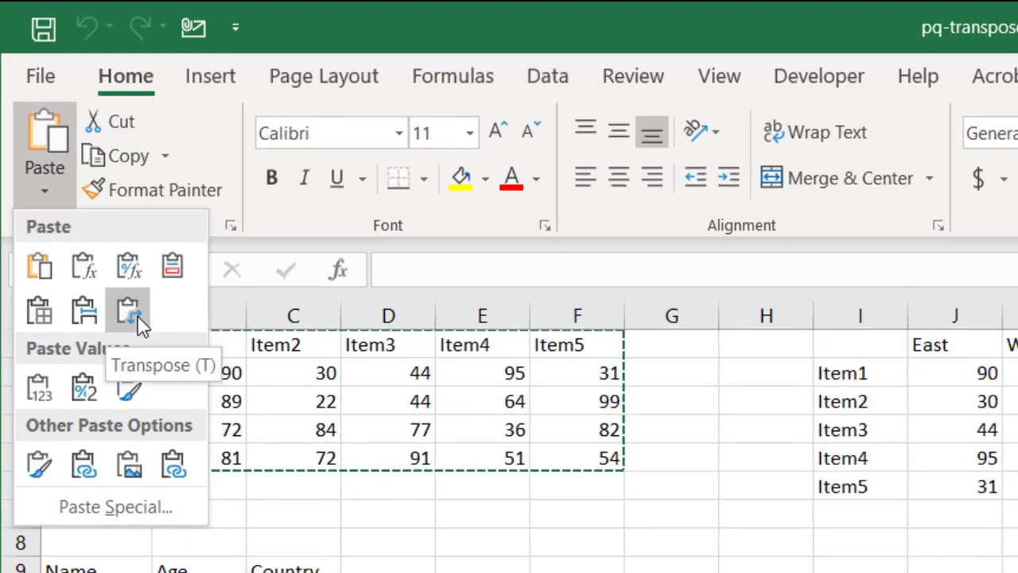
{"action": "left_click", "coordinate": [114, 276]}
{"action": "left_click", "coordinate": [529, 409]}
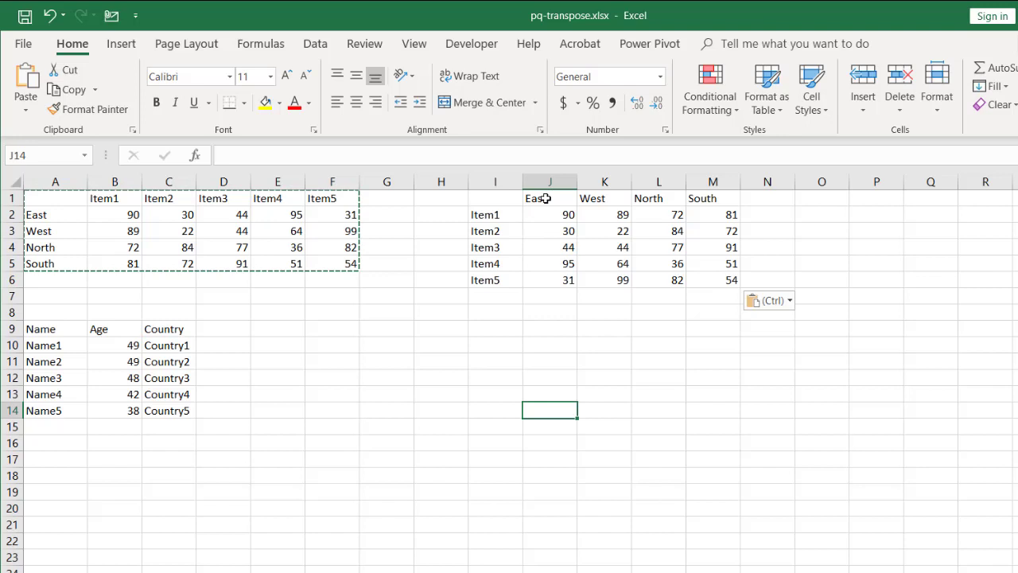
- Copy the Name/Age/Country table A9:C14 and paste it transposed at F9
{"action": "left_click_drag", "start_coordinate": [535, 197], "coordinate": [705, 195]}
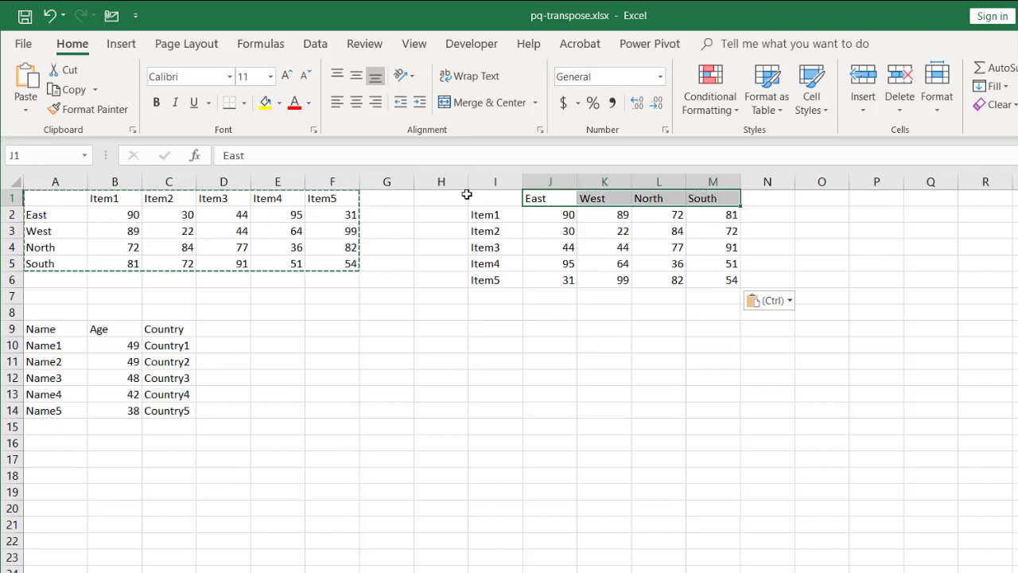
{"action": "left_click_drag", "start_coordinate": [486, 215], "coordinate": [485, 280]}
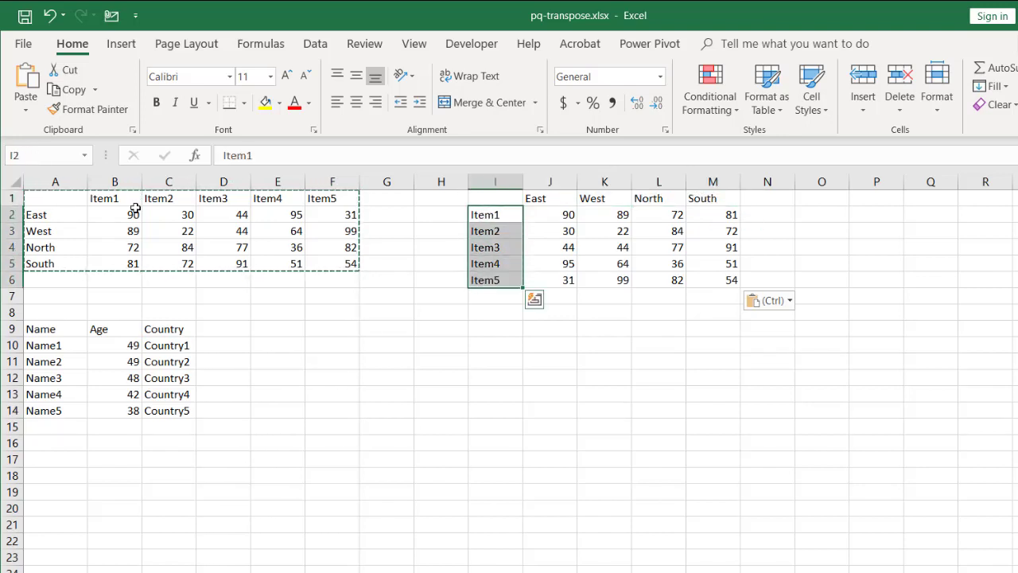
{"action": "left_click_drag", "start_coordinate": [55, 329], "coordinate": [127, 331]}
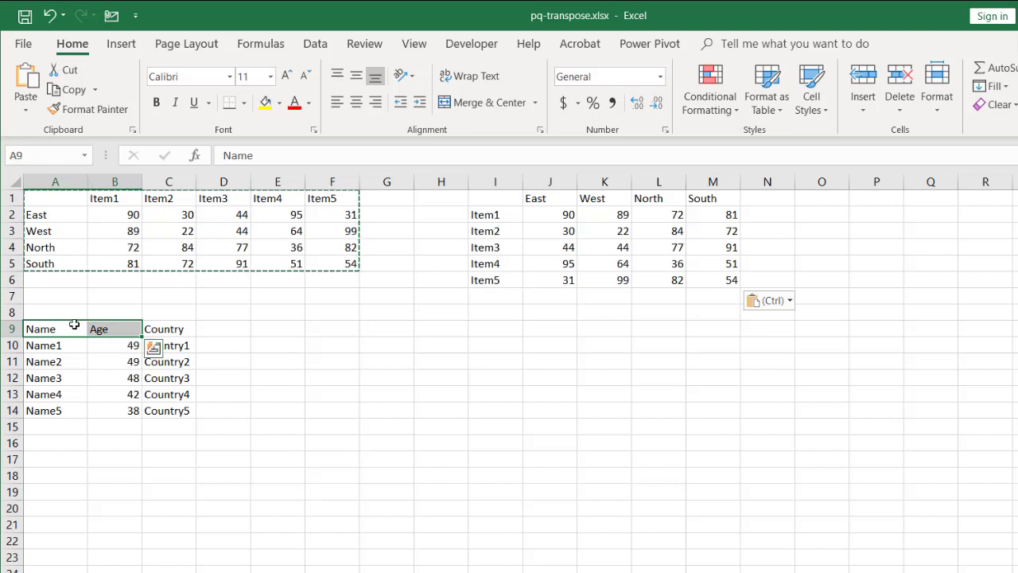
{"action": "left_click_drag", "start_coordinate": [49, 330], "coordinate": [163, 406]}
{"action": "key", "text": "ctrl+c"}
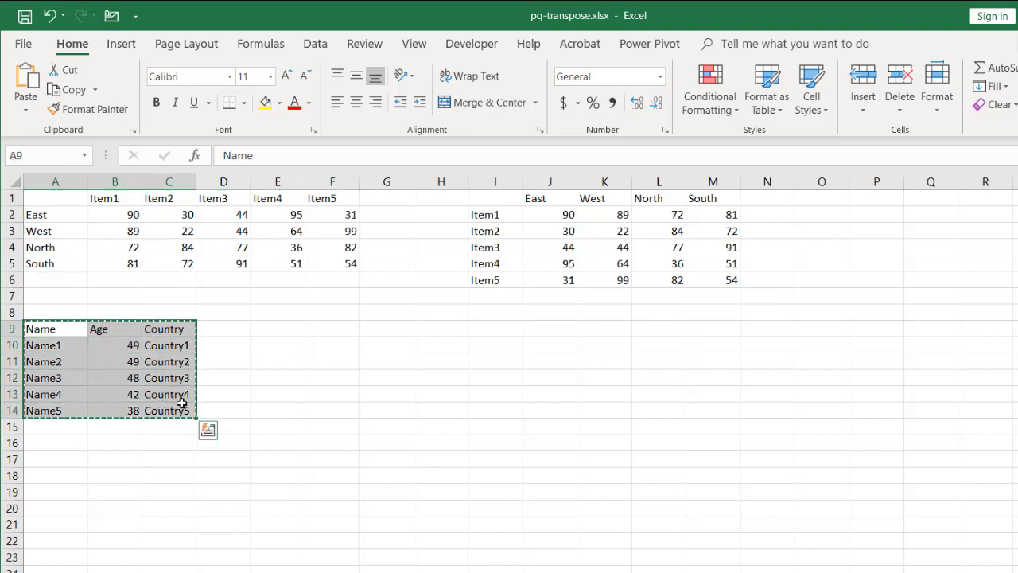
{"action": "left_click", "coordinate": [334, 329]}
{"action": "left_click", "coordinate": [26, 103]}
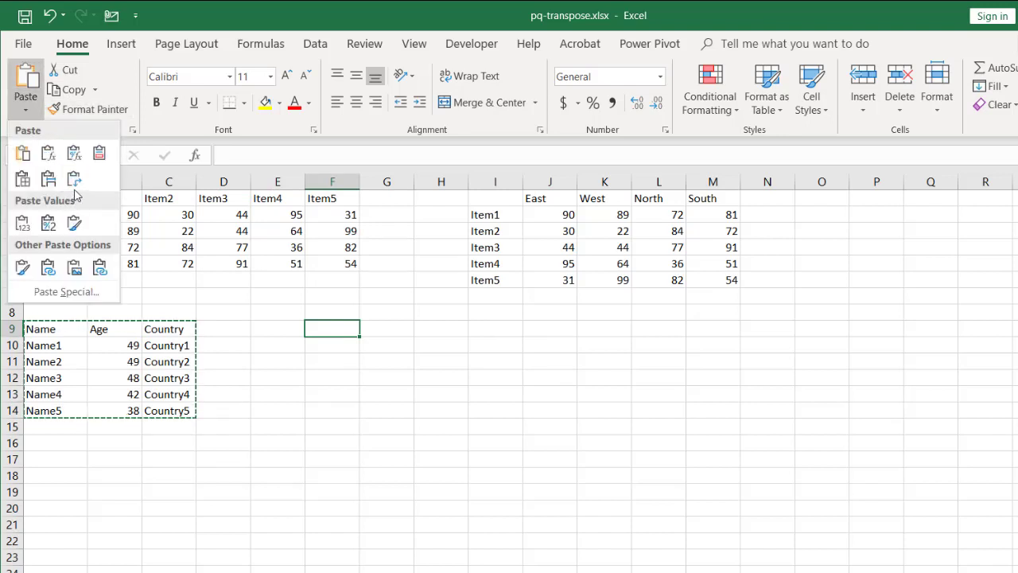
{"action": "left_click", "coordinate": [77, 184]}
{"action": "left_click", "coordinate": [350, 357]}
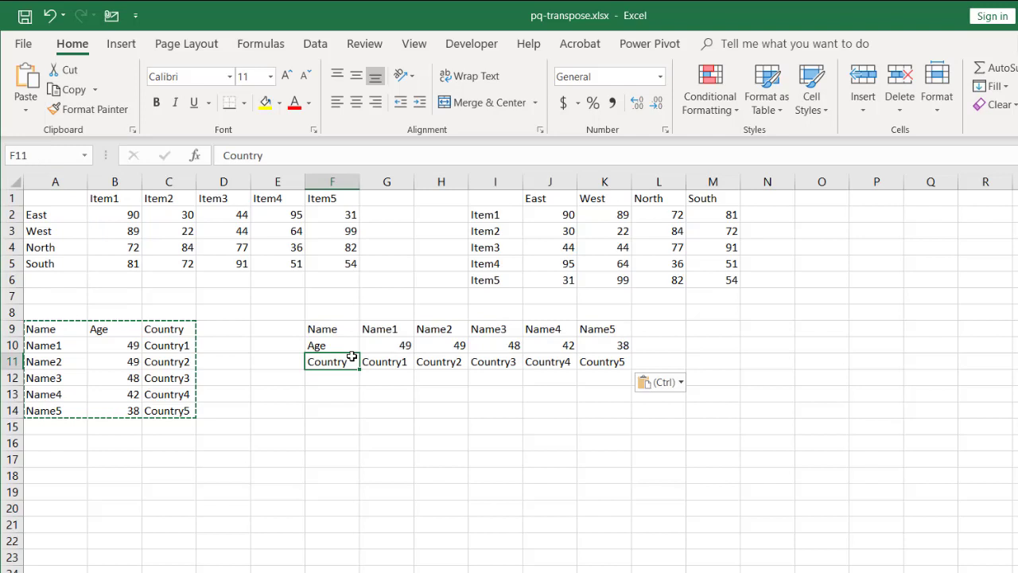
- Move the transposed block F9:K11 over to I9:N11
{"action": "left_click_drag", "start_coordinate": [334, 326], "coordinate": [643, 372]}
{"action": "left_click_drag", "start_coordinate": [337, 332], "coordinate": [583, 358]}
{"action": "left_click_drag", "start_coordinate": [580, 322], "coordinate": [723, 337]}
{"action": "left_click", "coordinate": [211, 230]}
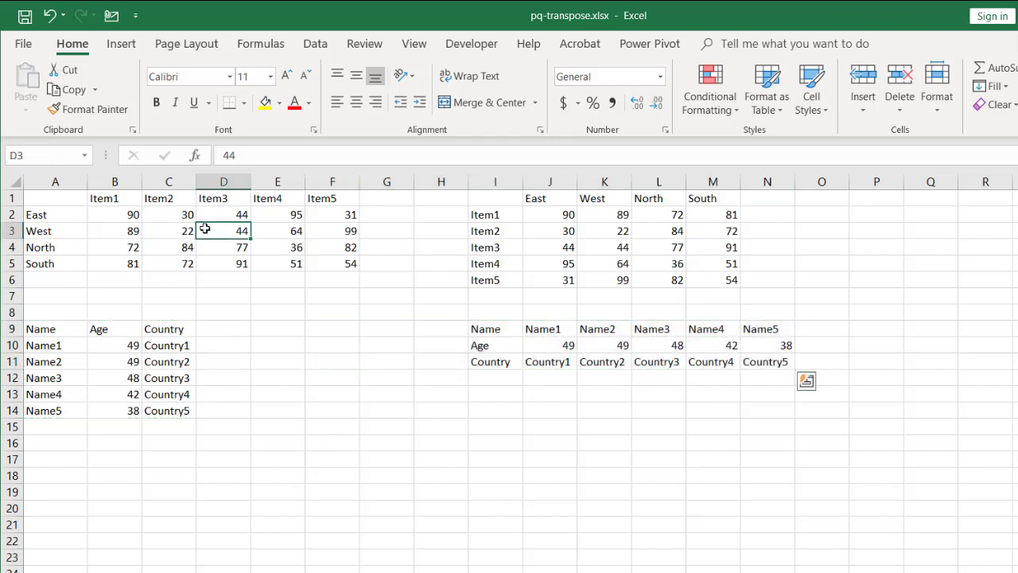
- Format A1:F5 and A9:C14 as Excel tables with Ctrl+T
{"action": "left_click_drag", "start_coordinate": [319, 263], "coordinate": [30, 188]}
{"action": "key", "text": "ctrl+t"}
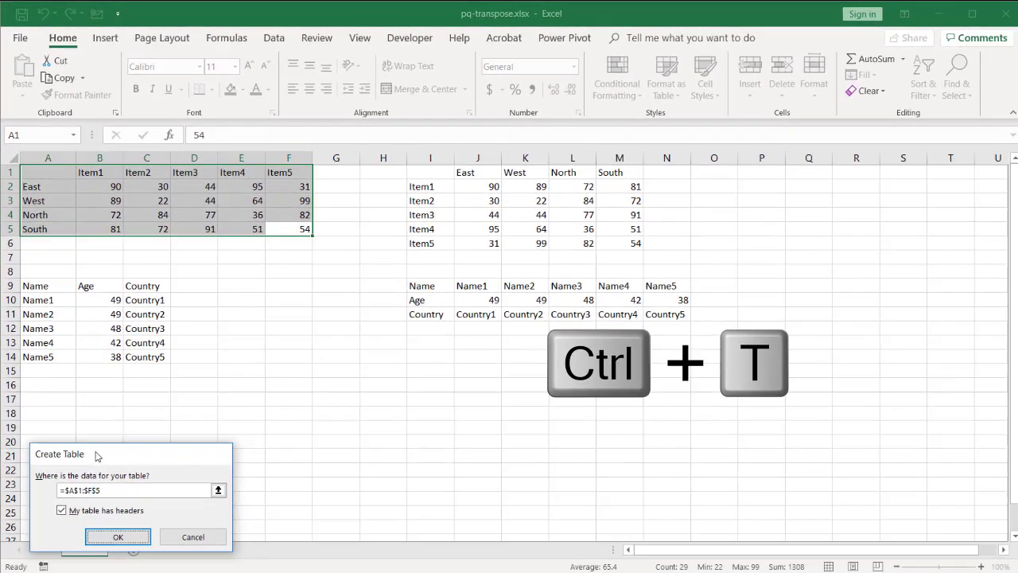
{"action": "key", "text": "Return"}
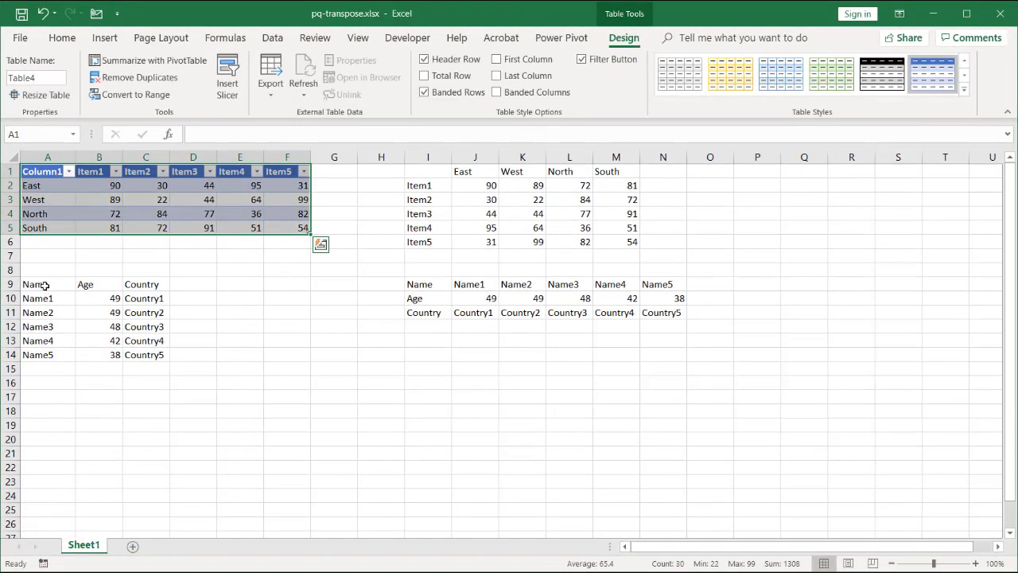
{"action": "left_click_drag", "start_coordinate": [42, 288], "coordinate": [135, 352]}
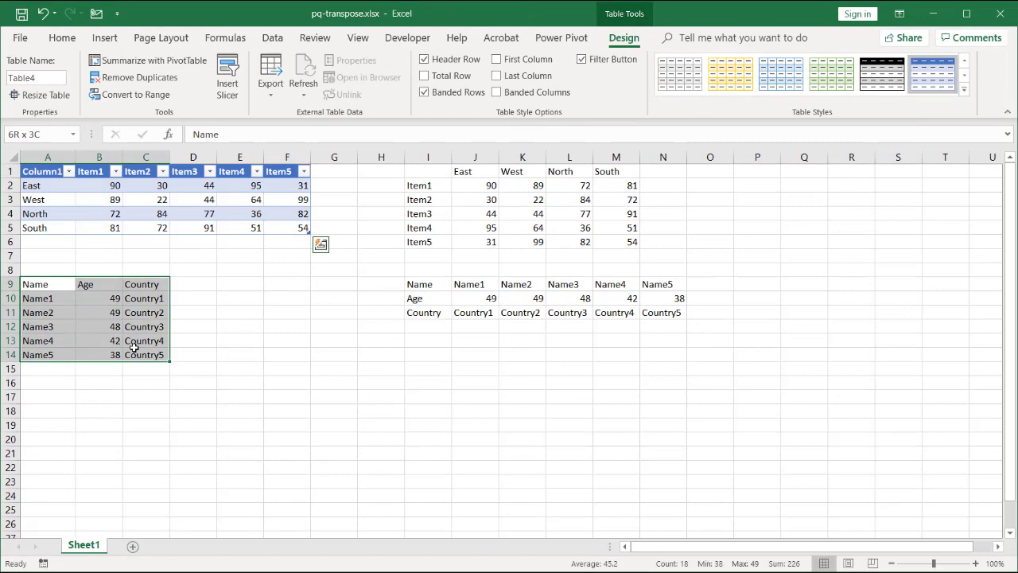
{"action": "key", "text": "ctrl+t"}
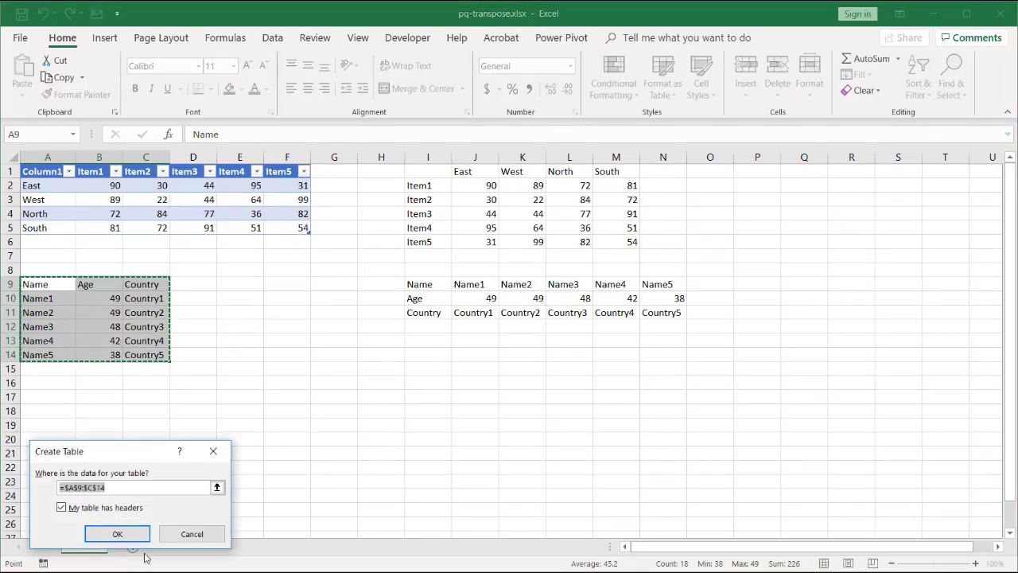
{"action": "left_click", "coordinate": [117, 534]}
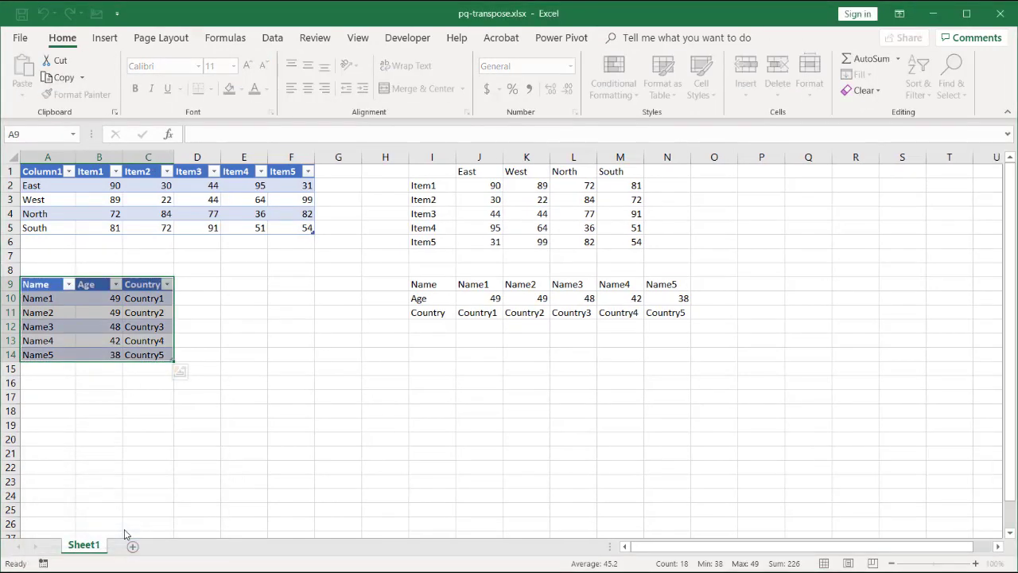
- Load the region/item table Table4 into Power Query Editor from the Data tab
{"action": "left_click", "coordinate": [170, 216]}
{"action": "left_click", "coordinate": [272, 39]}
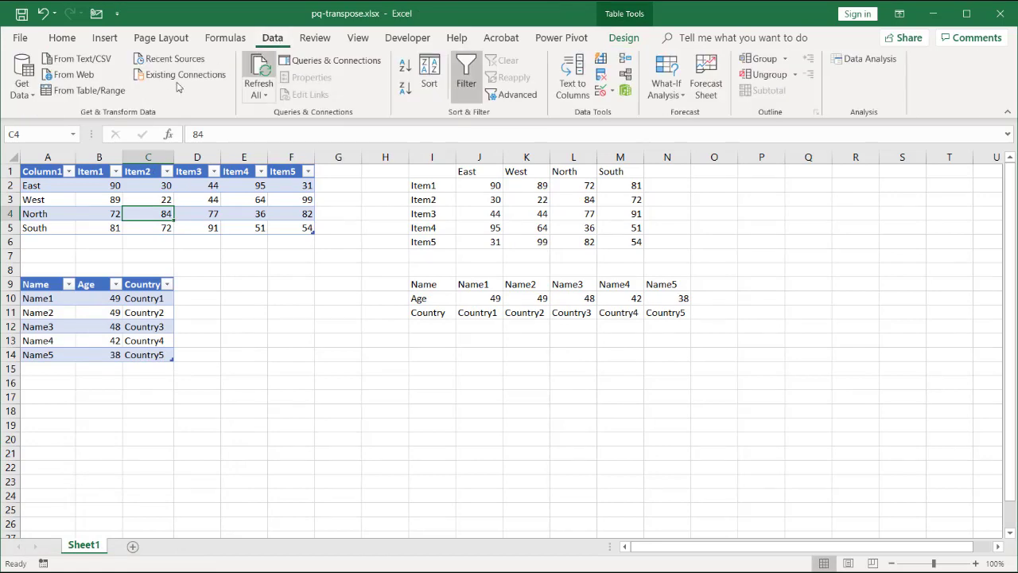
{"action": "left_click", "coordinate": [80, 93]}
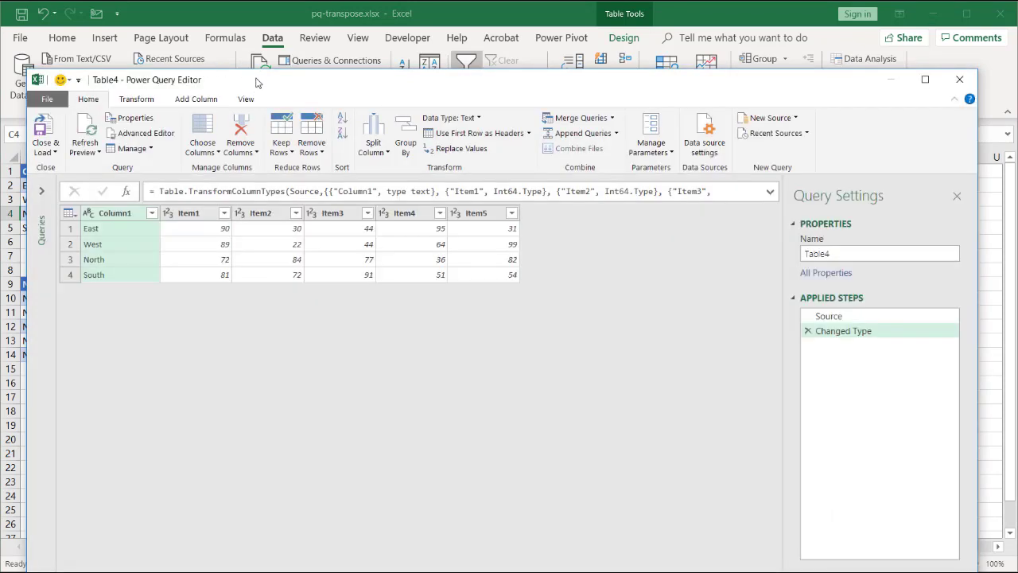
{"action": "left_click_drag", "start_coordinate": [256, 82], "coordinate": [264, 53]}
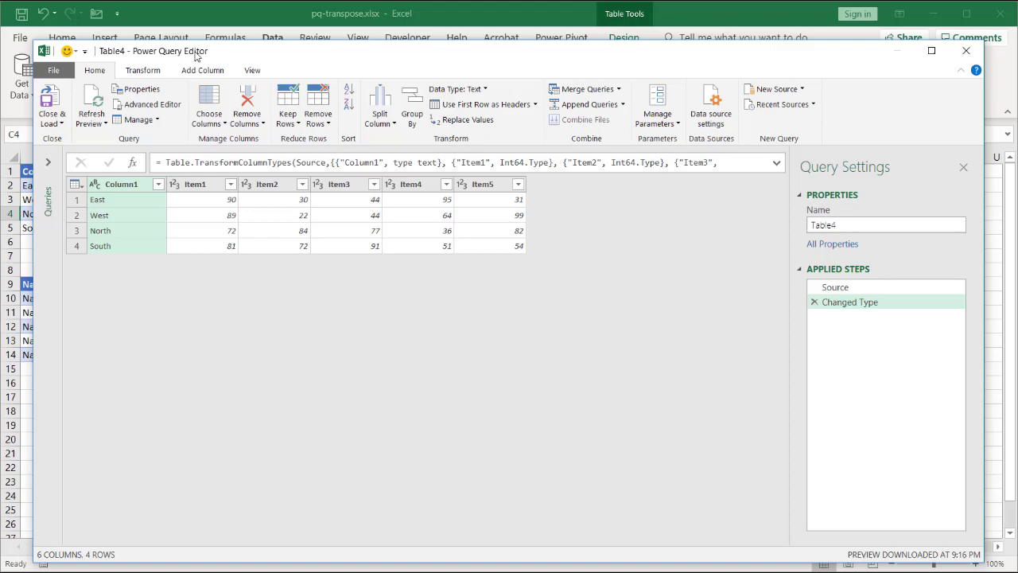
- Transpose Table4 and use the first row as headers, comparing with the worksheet copy
{"action": "left_click", "coordinate": [140, 71]}
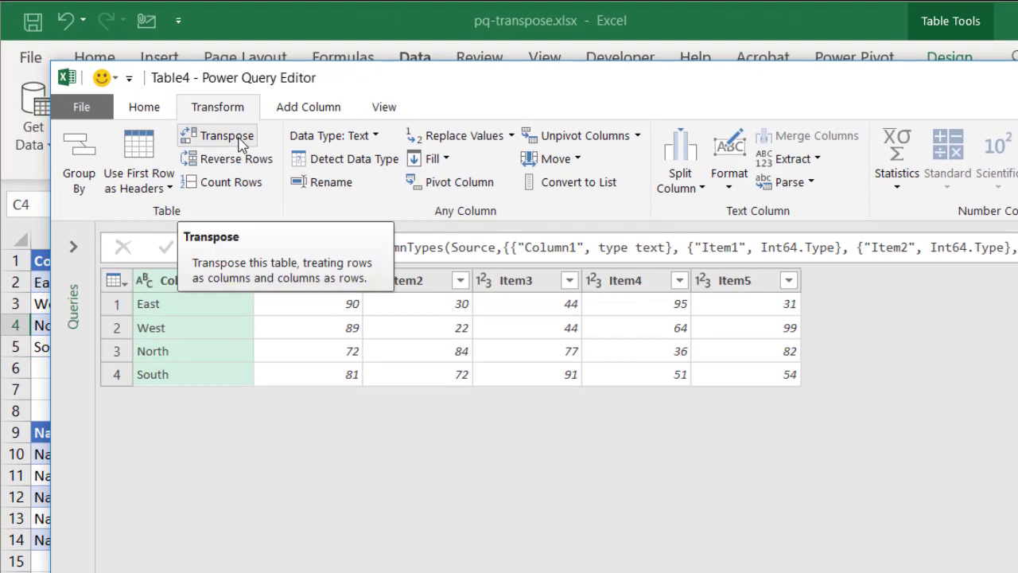
{"action": "left_click", "coordinate": [241, 142]}
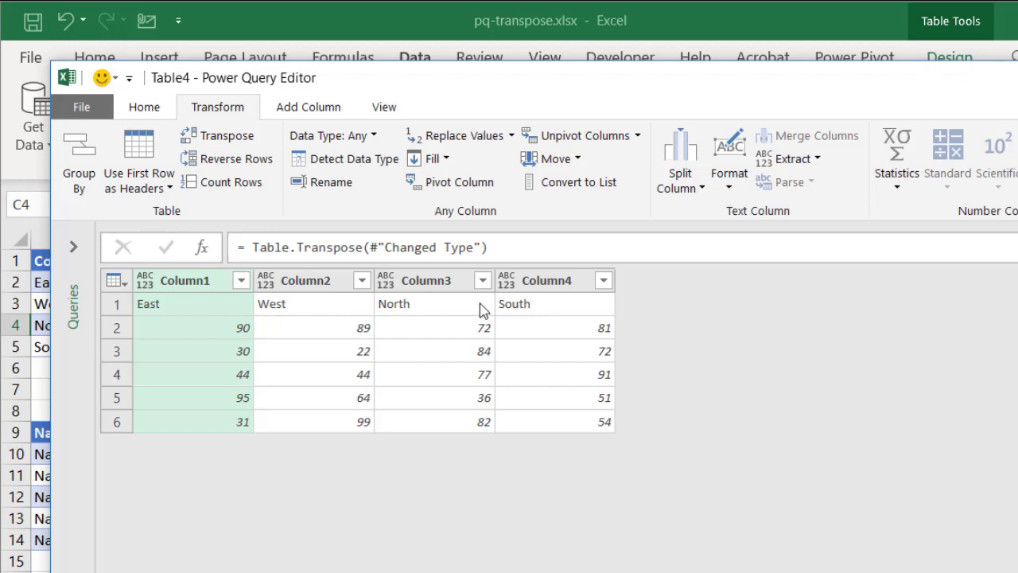
{"action": "left_click", "coordinate": [151, 147]}
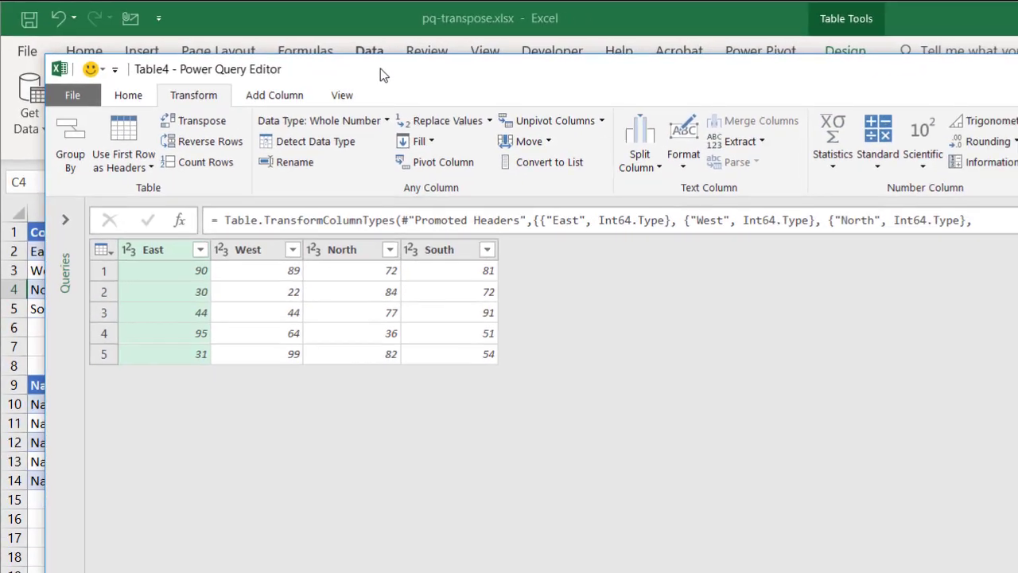
{"action": "left_click_drag", "start_coordinate": [429, 85], "coordinate": [844, 118]}
{"action": "left_click_drag", "start_coordinate": [555, 77], "coordinate": [570, 280]}
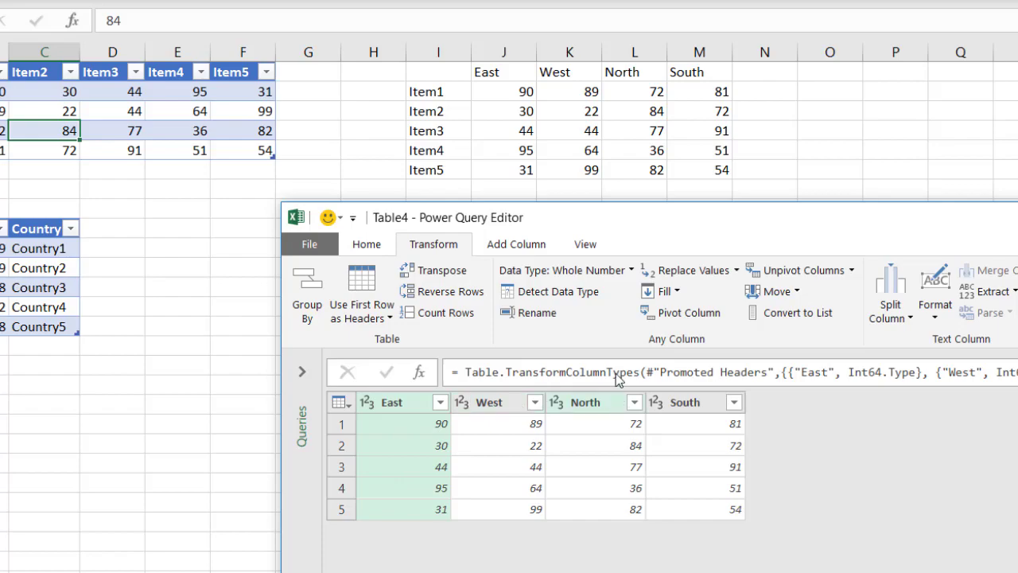
{"action": "left_click_drag", "start_coordinate": [634, 243], "coordinate": [253, 0]}
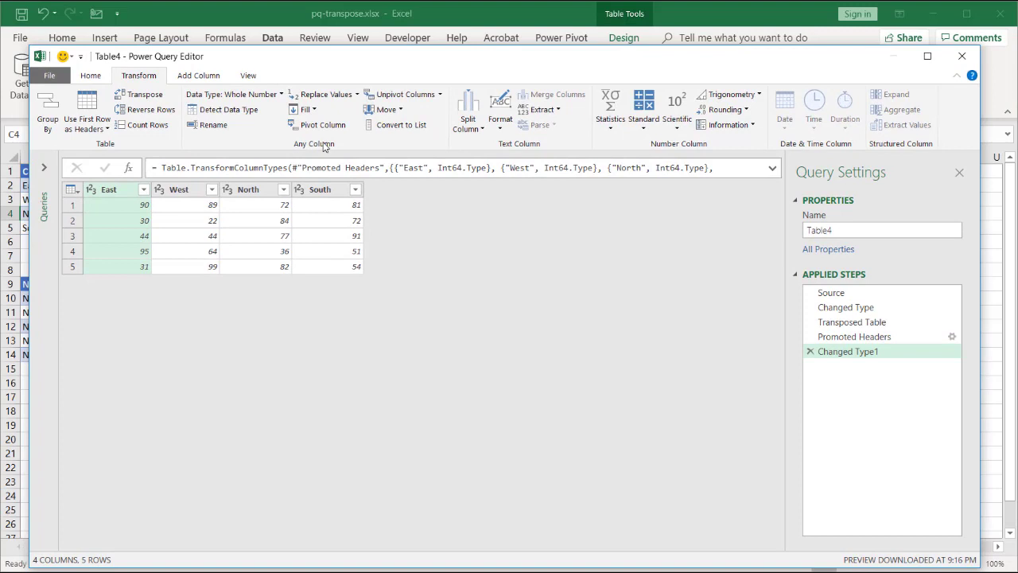
- Delete the Changed Type step and all later steps from the Table4 query
{"action": "left_click", "coordinate": [841, 307]}
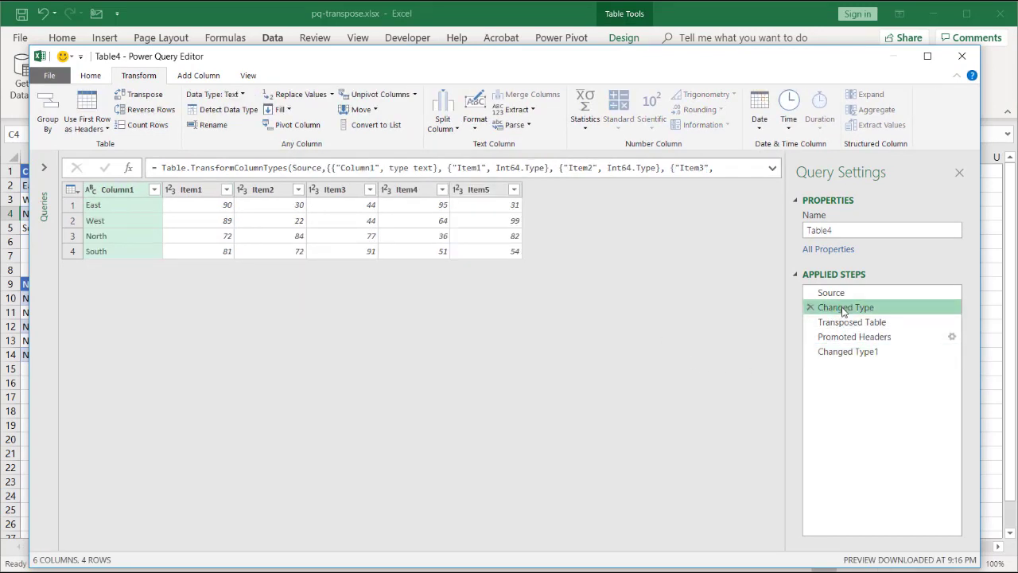
{"action": "right_click", "coordinate": [844, 311]}
{"action": "left_click", "coordinate": [890, 366]}
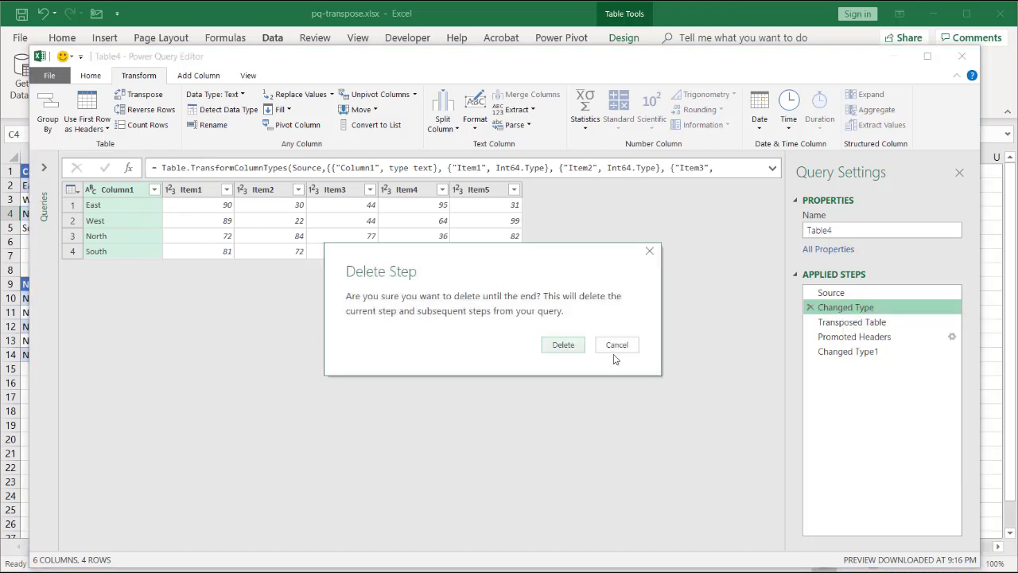
{"action": "left_click", "coordinate": [573, 348]}
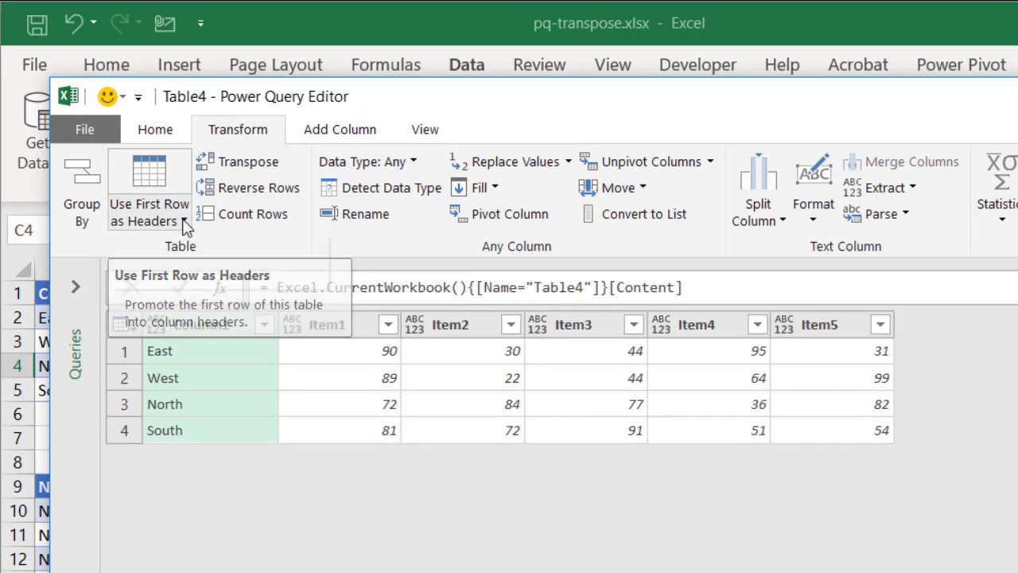
- Demote headers to the first row, transpose, then promote the first row to headers
{"action": "left_click", "coordinate": [146, 176]}
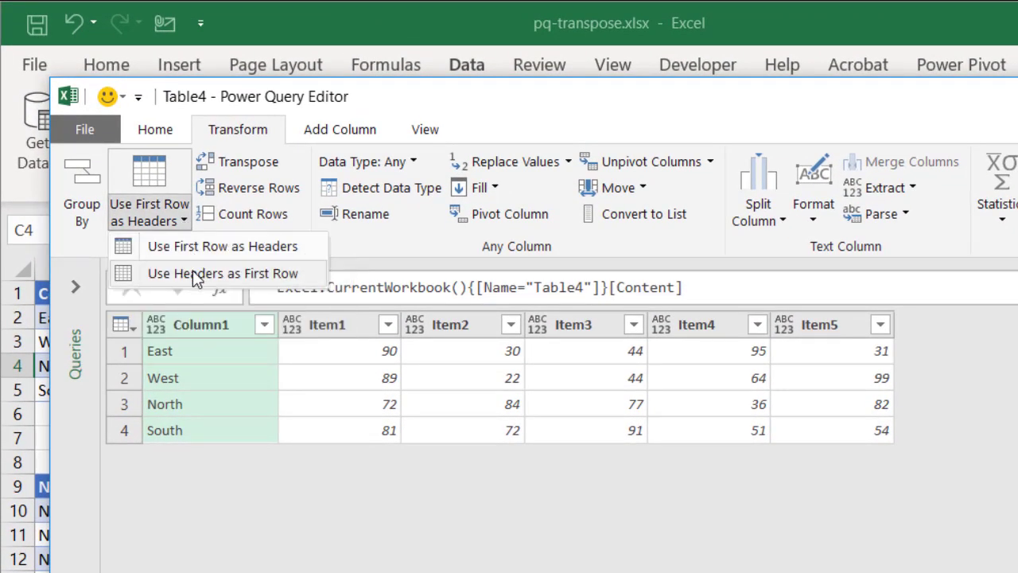
{"action": "left_click", "coordinate": [193, 272]}
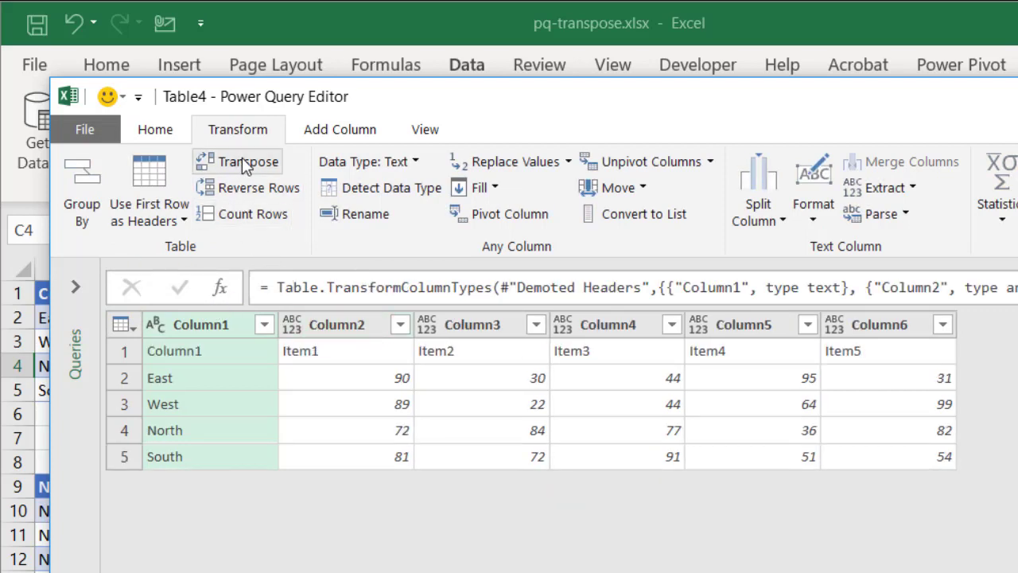
{"action": "left_click", "coordinate": [241, 159]}
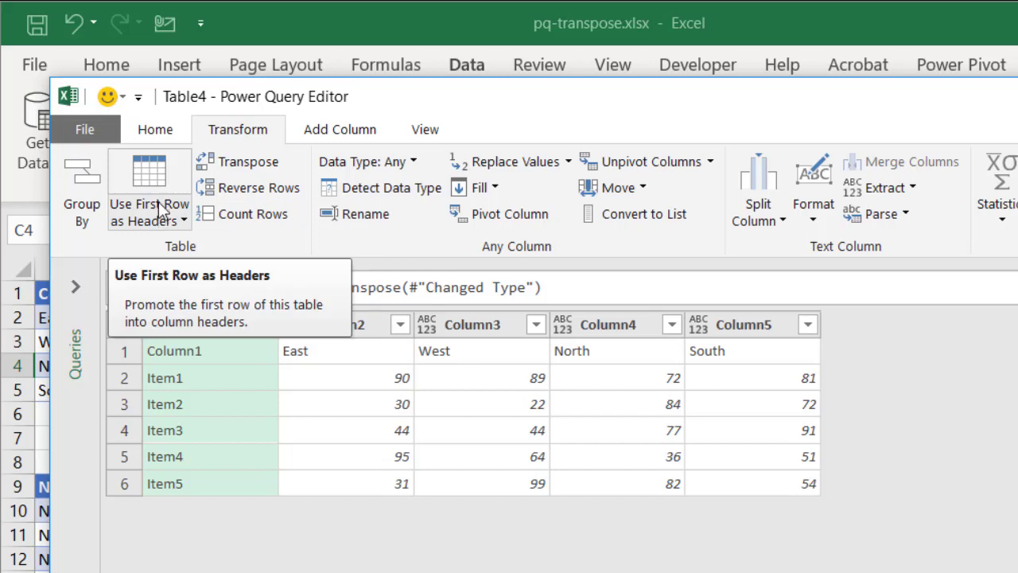
{"action": "left_click", "coordinate": [173, 221]}
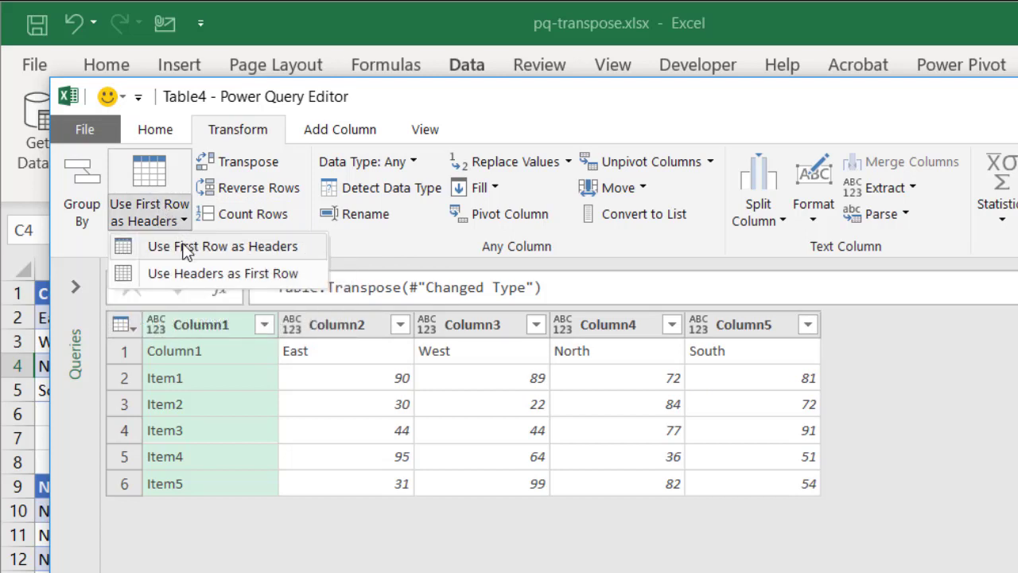
{"action": "left_click", "coordinate": [161, 180]}
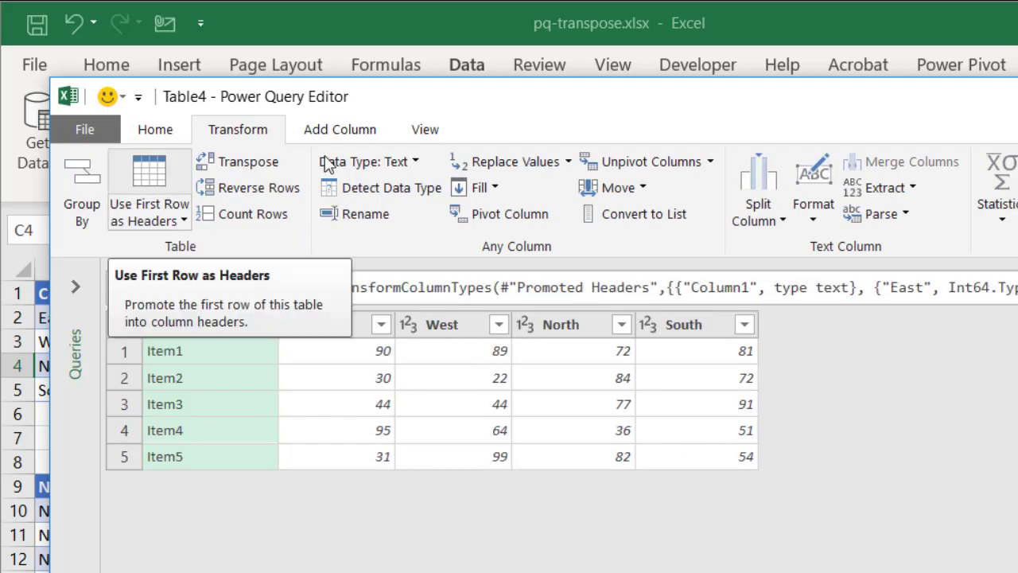
{"action": "left_click_drag", "start_coordinate": [610, 100], "coordinate": [862, 522]}
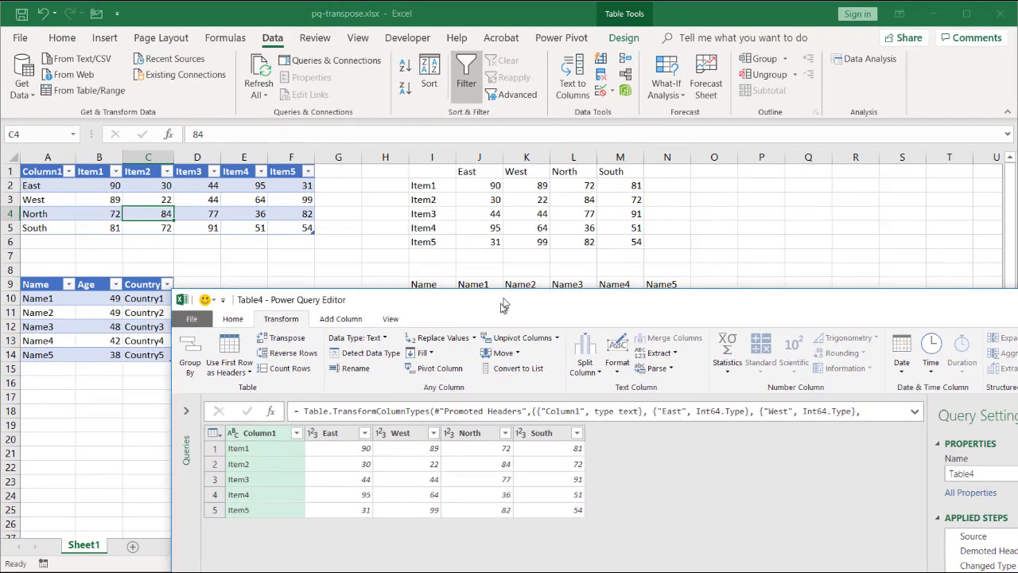
{"action": "left_click_drag", "start_coordinate": [501, 304], "coordinate": [544, 279]}
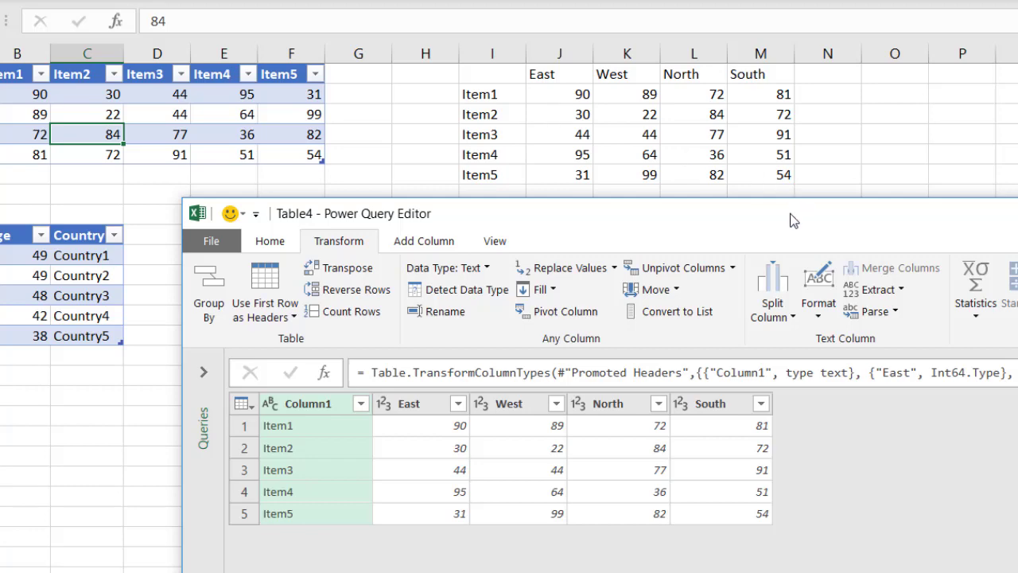
{"action": "left_click_drag", "start_coordinate": [793, 221], "coordinate": [829, 247]}
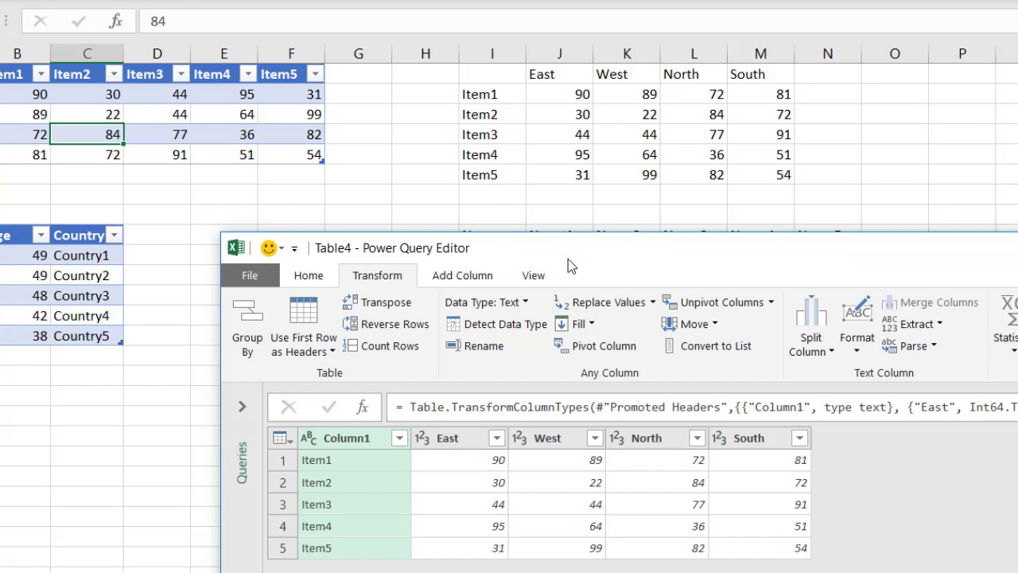
{"action": "left_click_drag", "start_coordinate": [584, 250], "coordinate": [306, 0]}
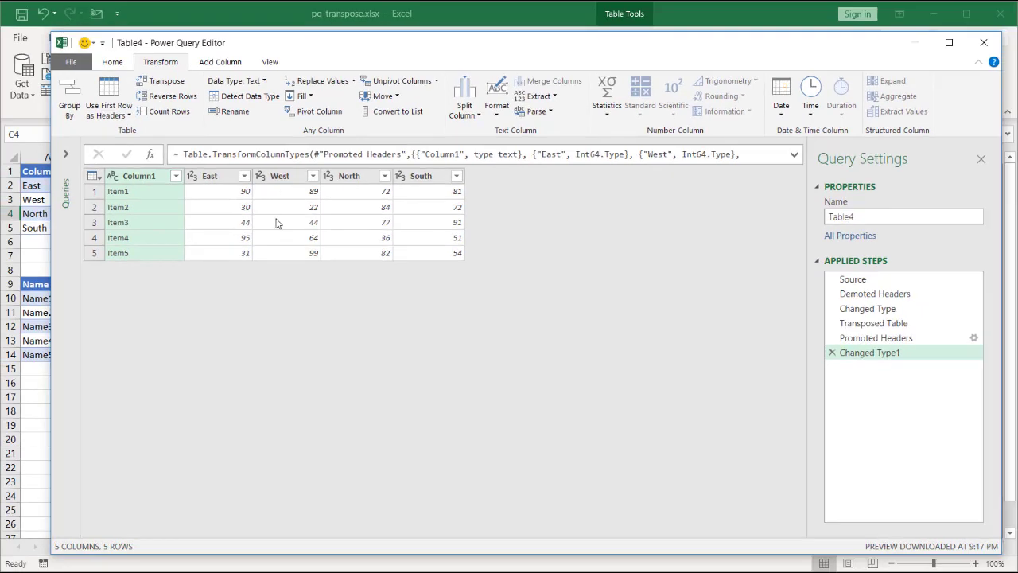